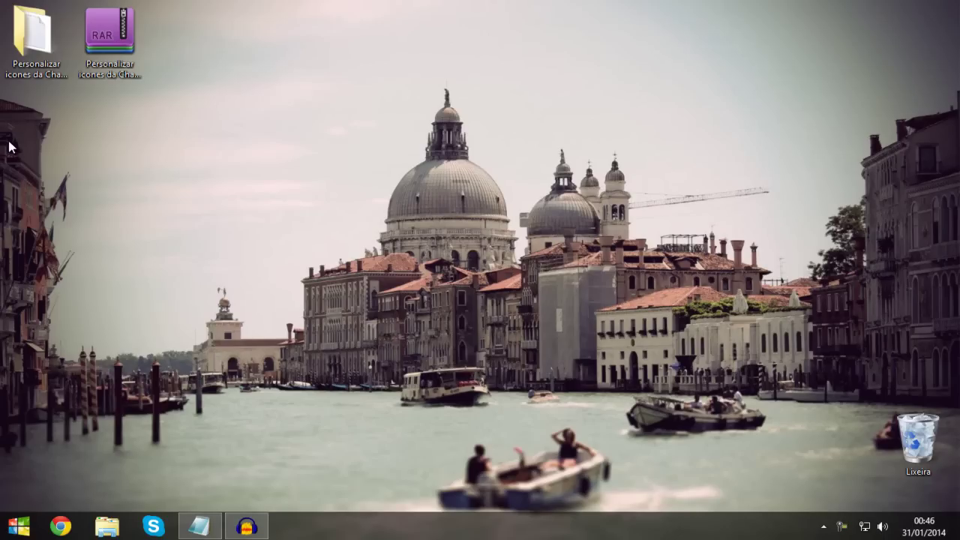
Step: Move the RAR archive toward the middle of the desktop and check its extraction options
{"action": "left_click_drag", "start_coordinate": [125, 43], "coordinate": [316, 123]}
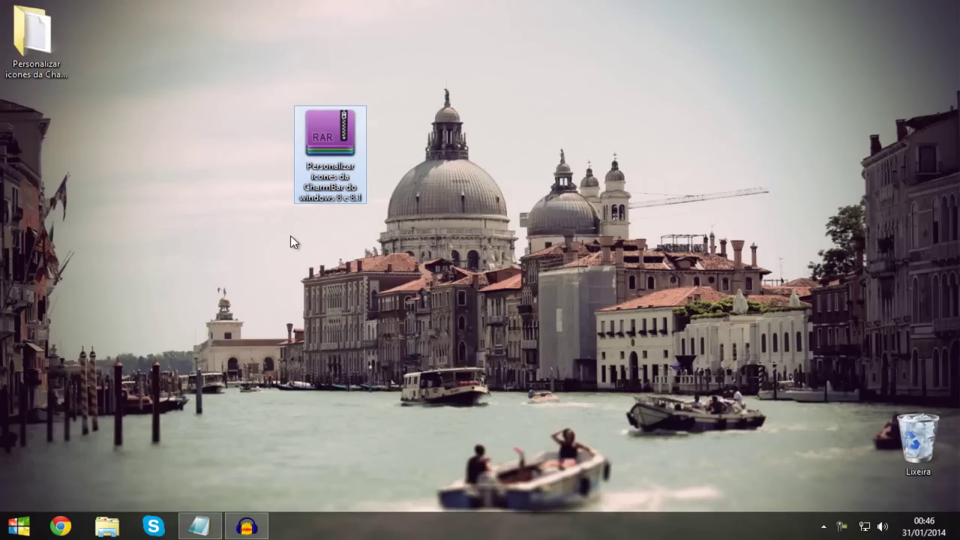
{"action": "right_click", "coordinate": [322, 185]}
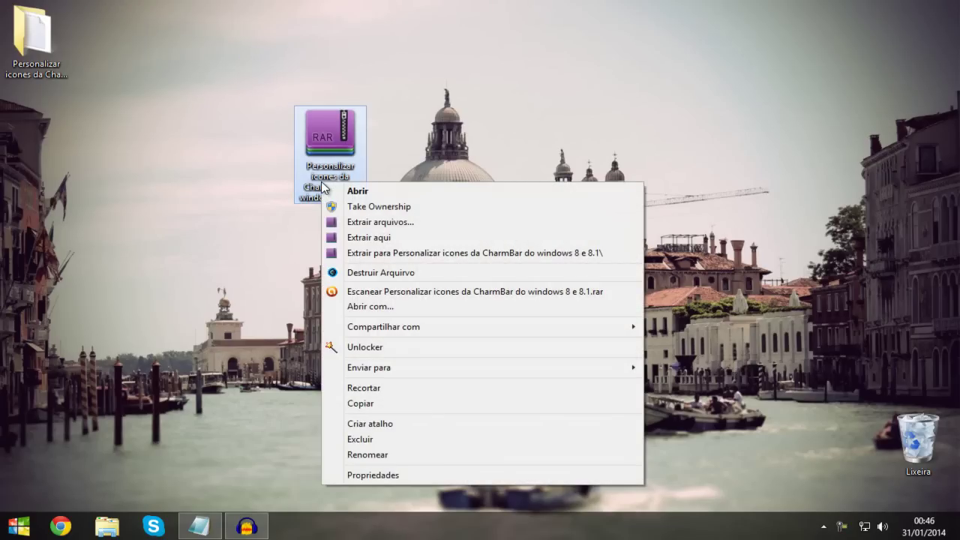
{"action": "left_click", "coordinate": [110, 239]}
Step: Merge the Add_Take_Ownership registry file from the Adicionar subfolder of Take Ownership and confirm the import
{"action": "double_click", "coordinate": [257, 142]}
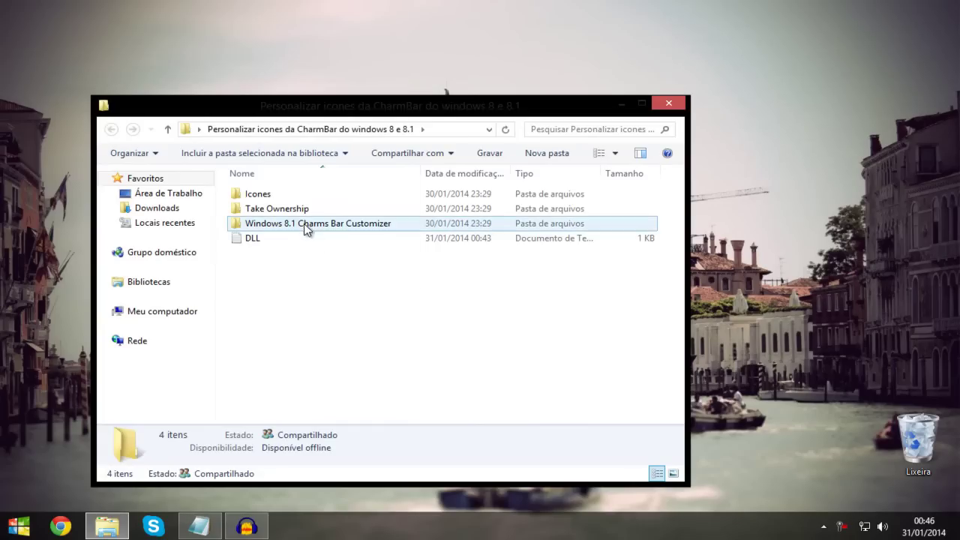
{"action": "double_click", "coordinate": [271, 212]}
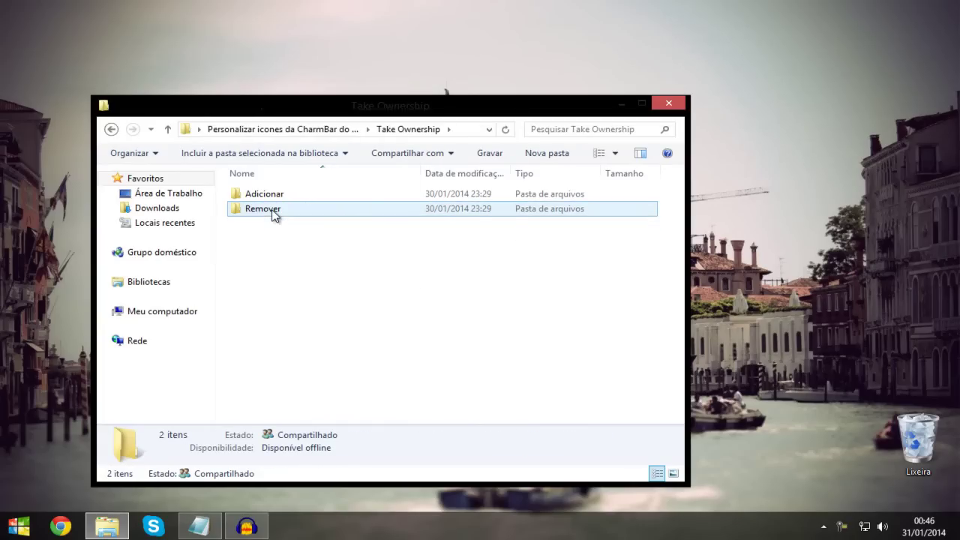
{"action": "left_click", "coordinate": [270, 200]}
{"action": "double_click", "coordinate": [270, 199]}
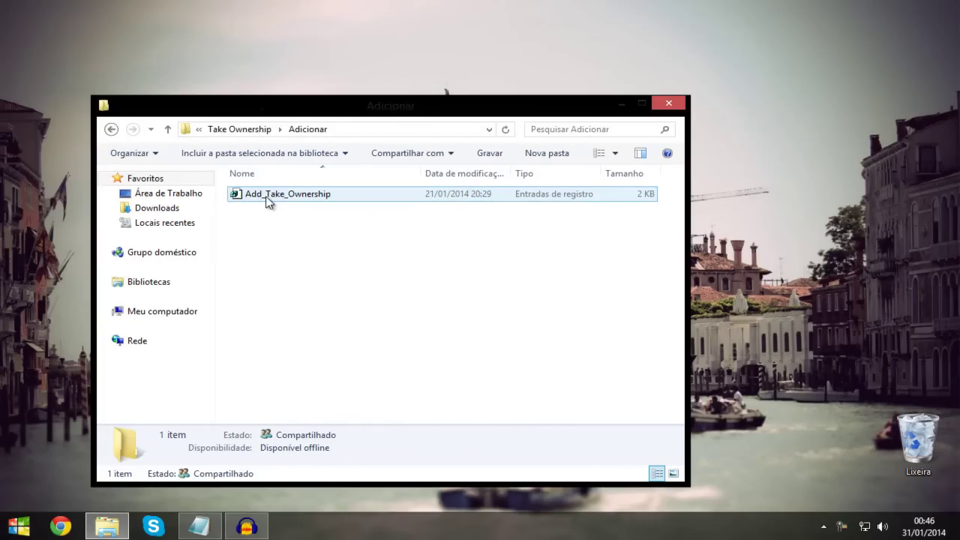
{"action": "left_click", "coordinate": [268, 197]}
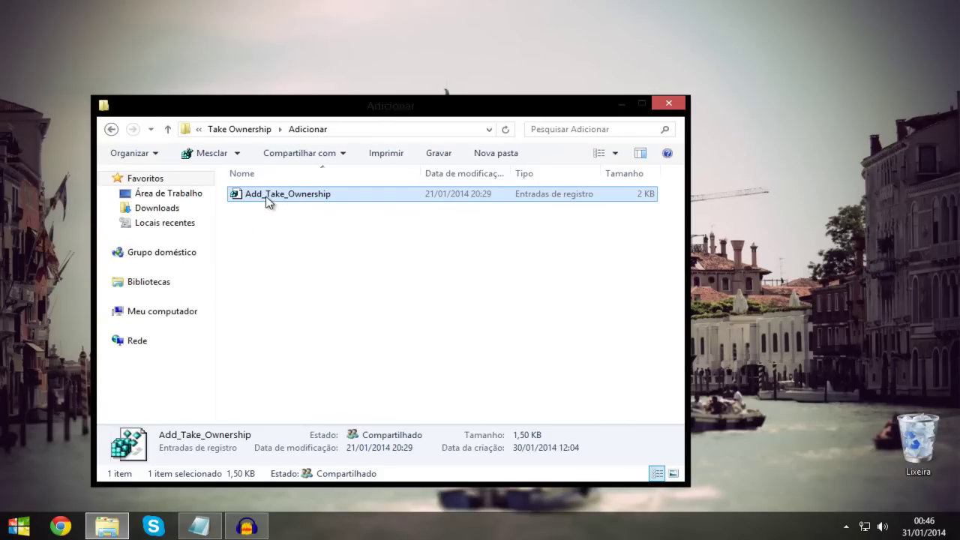
{"action": "left_click", "coordinate": [562, 284]}
{"action": "left_click", "coordinate": [648, 267]}
Step: Return to the main package folder and copy the file name twinui.dll from the DLL text document, closing it again
{"action": "left_click", "coordinate": [112, 129]}
{"action": "left_click", "coordinate": [112, 129]}
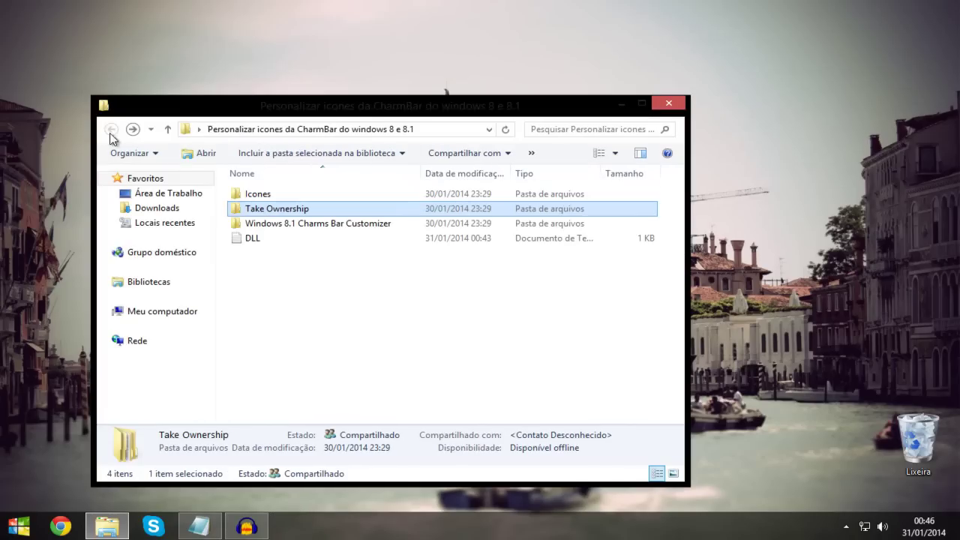
{"action": "double_click", "coordinate": [255, 240]}
{"action": "key", "text": "ctrl+a"}
{"action": "key", "text": "ctrl+c"}
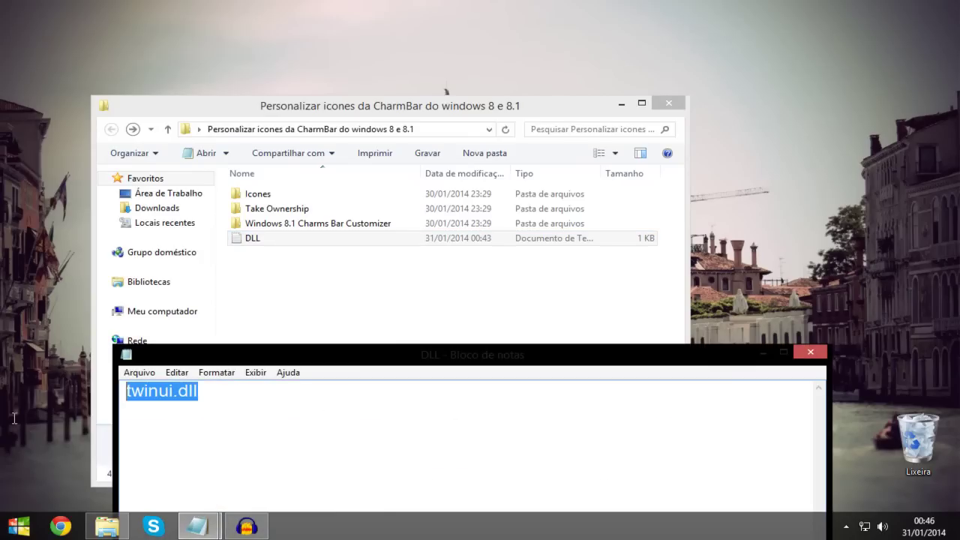
{"action": "left_click", "coordinate": [810, 352]}
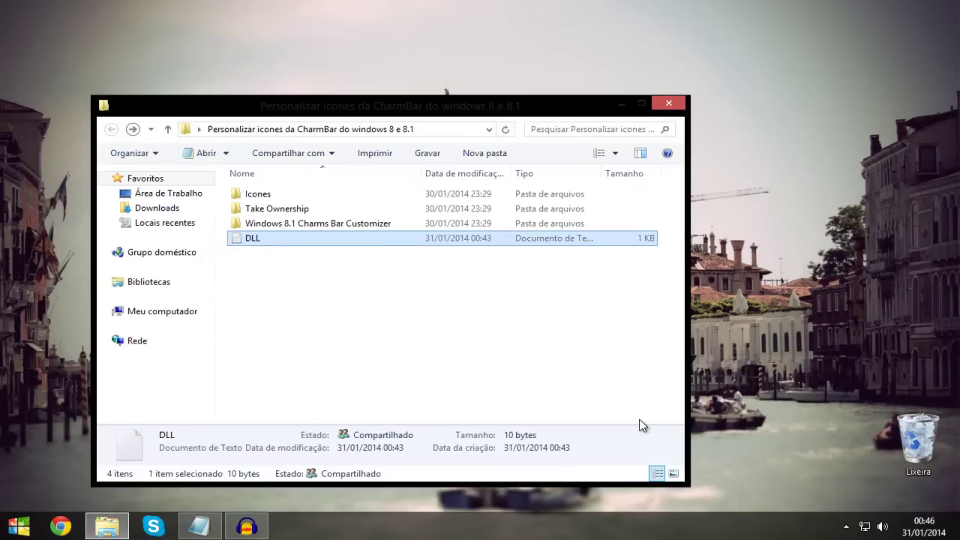
Step: Go to the System32 folder under Windows on drive C: and search it for the copied name twinui.dll
{"action": "left_click", "coordinate": [137, 318]}
{"action": "double_click", "coordinate": [300, 201]}
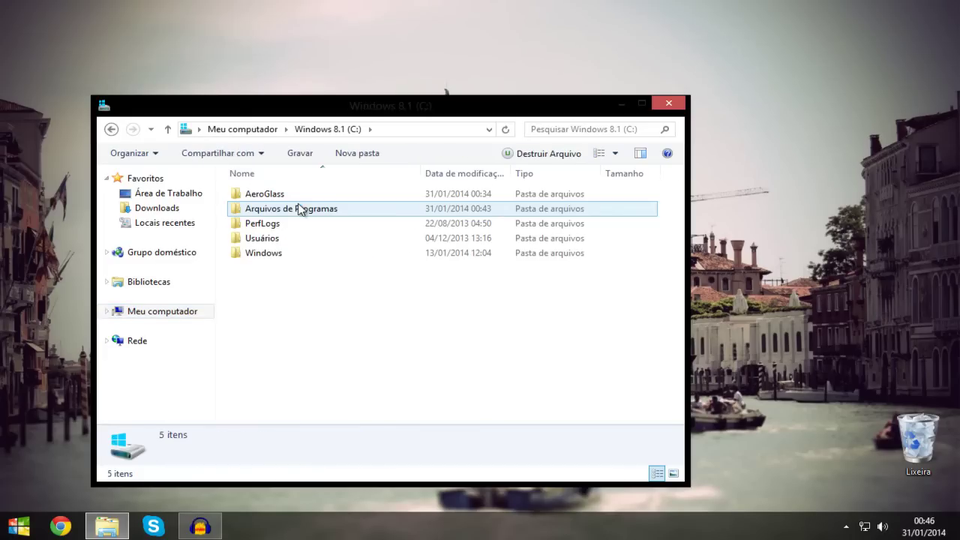
{"action": "double_click", "coordinate": [259, 252]}
{"action": "scroll", "coordinate": [263, 259], "scroll_direction": "down", "scroll_amount": 12}
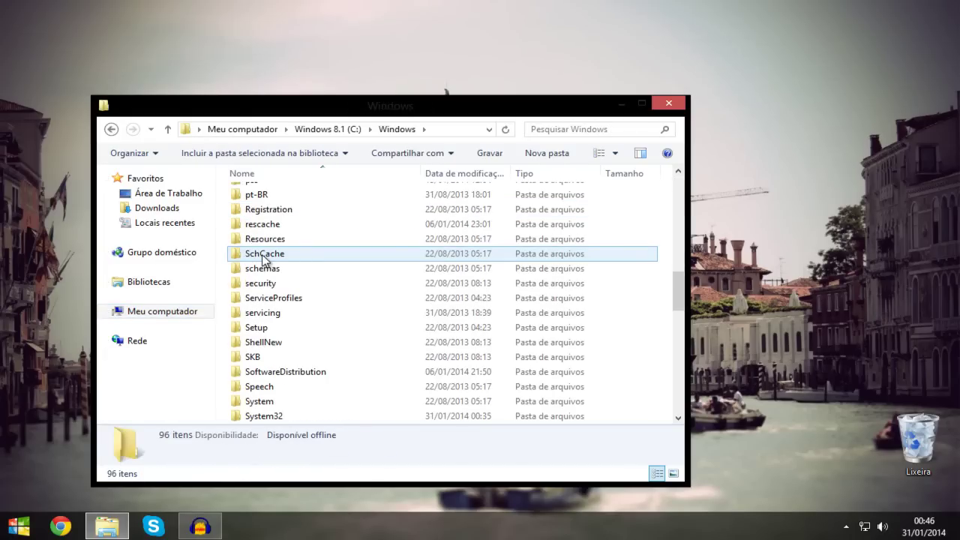
{"action": "double_click", "coordinate": [263, 416]}
{"action": "right_click", "coordinate": [592, 140]}
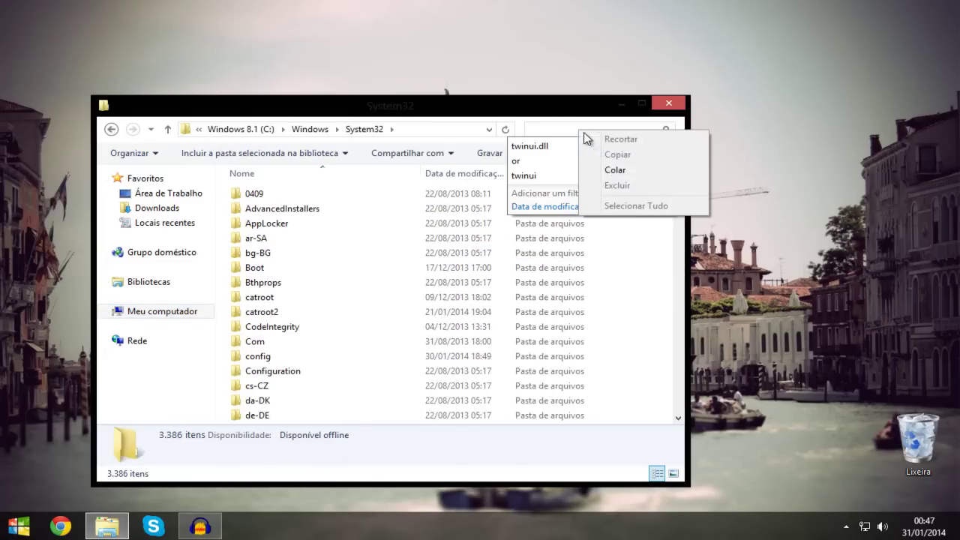
{"action": "left_click", "coordinate": [613, 170]}
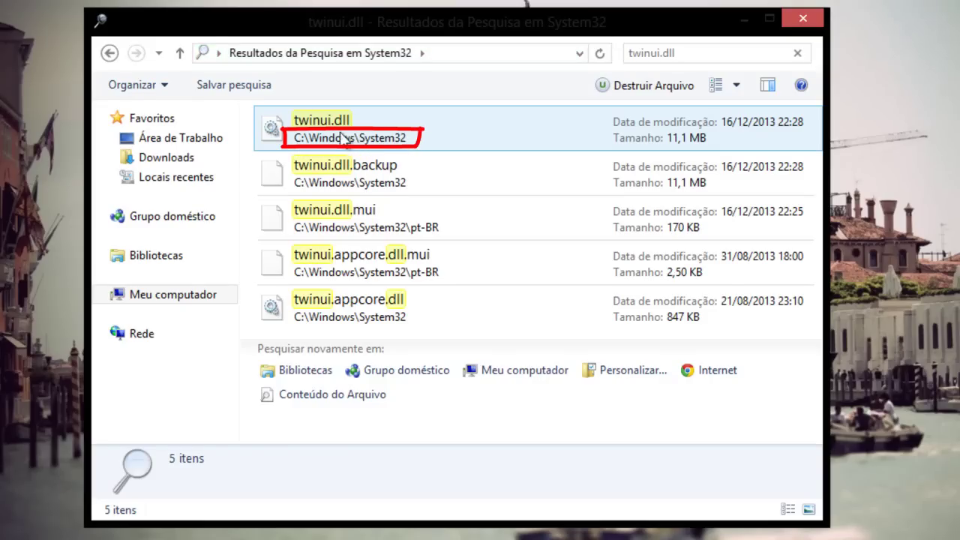
Step: Run Take Ownership on the twinui.dll file located directly in C:\Windows\System32
{"action": "right_click", "coordinate": [400, 123]}
{"action": "left_click", "coordinate": [368, 123]}
{"action": "right_click", "coordinate": [367, 123]}
{"action": "right_click", "coordinate": [348, 118]}
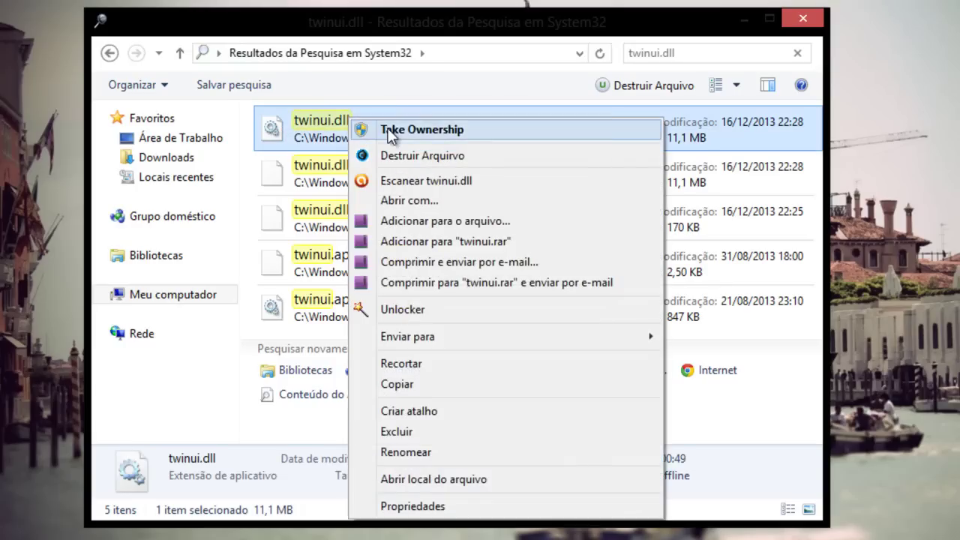
{"action": "left_click", "coordinate": [387, 129]}
Step: Enable permission inheritance for twinui.dll in its advanced security settings, confirm the change, and close its properties
{"action": "right_click", "coordinate": [389, 135]}
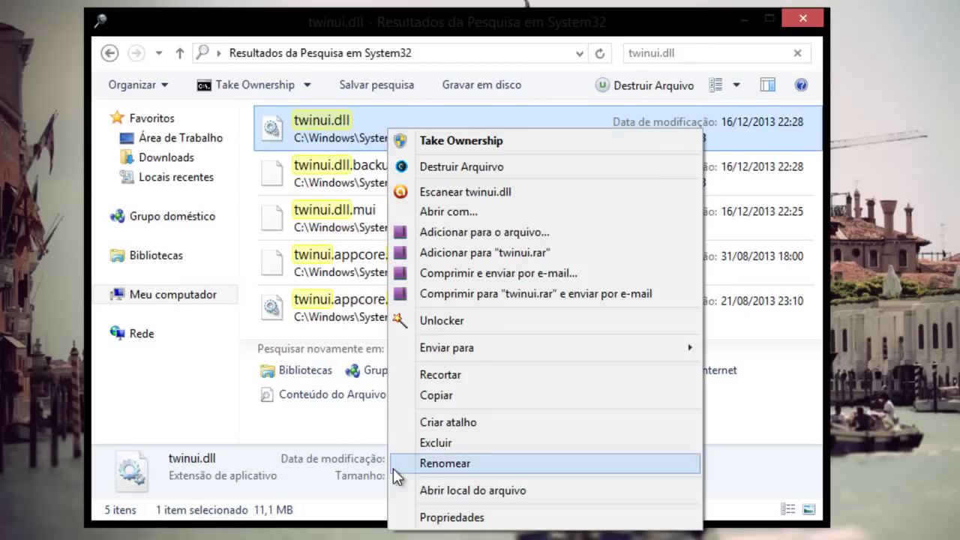
{"action": "left_click", "coordinate": [421, 517]}
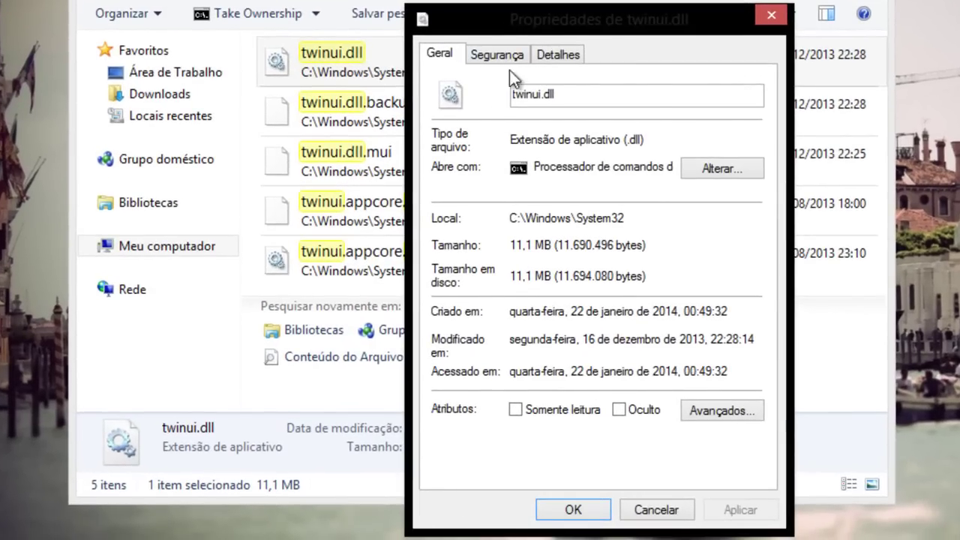
{"action": "left_click", "coordinate": [488, 118]}
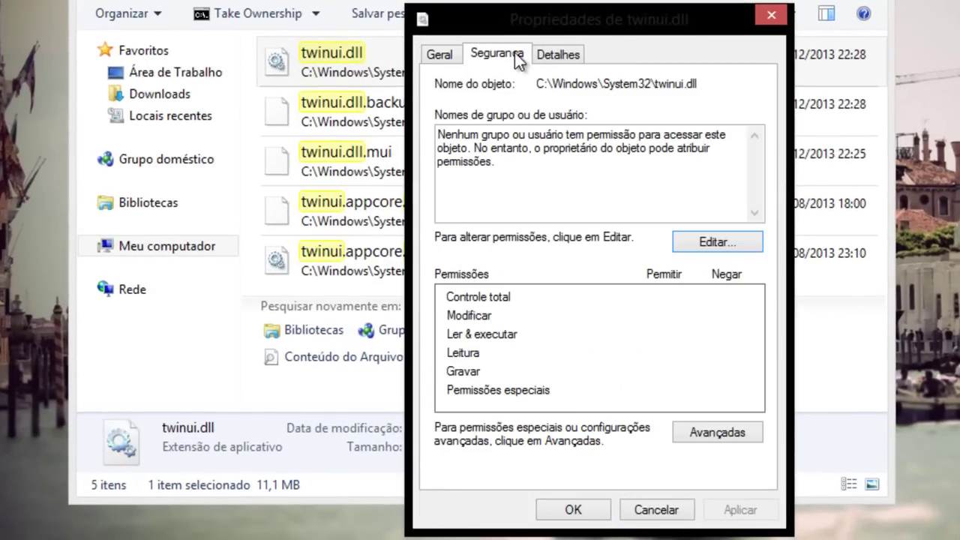
{"action": "left_click", "coordinate": [717, 432]}
{"action": "left_click", "coordinate": [304, 366]}
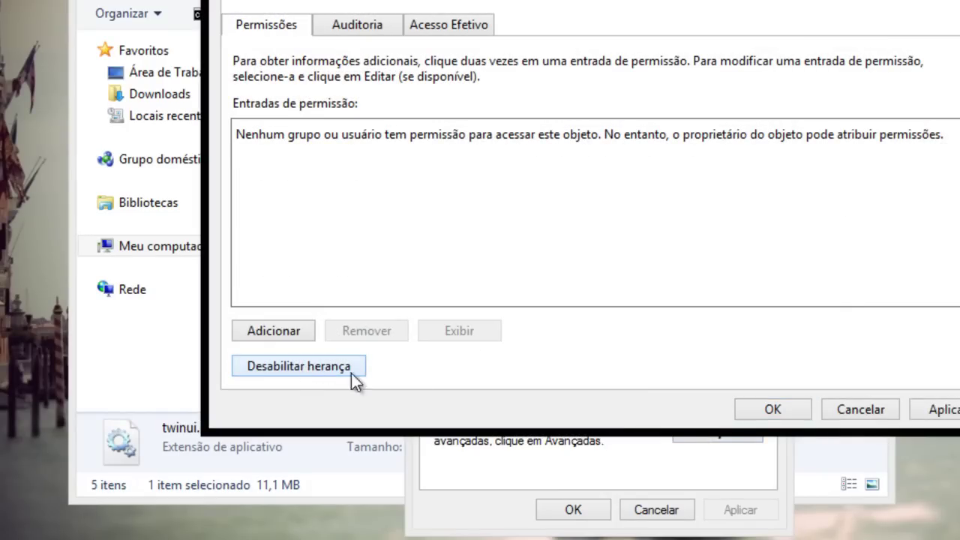
{"action": "left_click", "coordinate": [943, 412]}
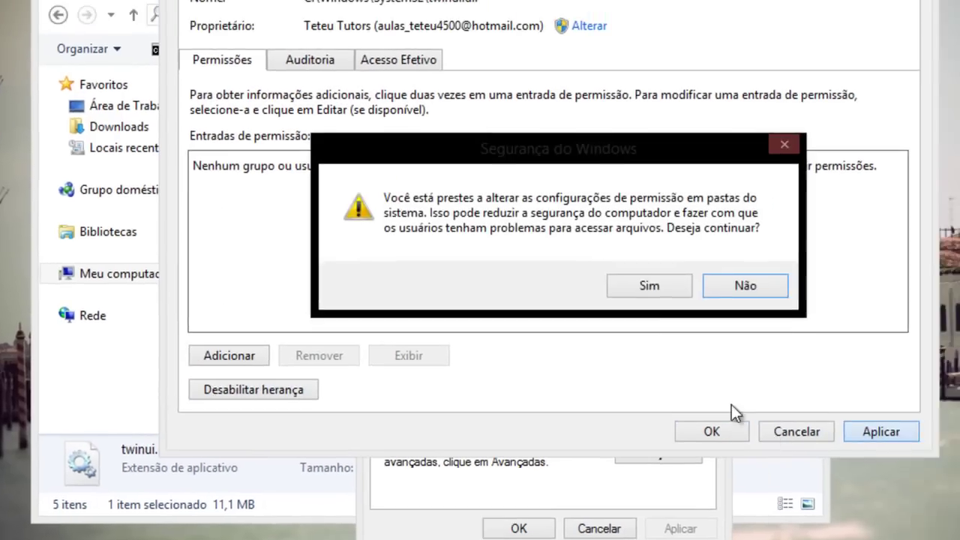
{"action": "left_click", "coordinate": [646, 288]}
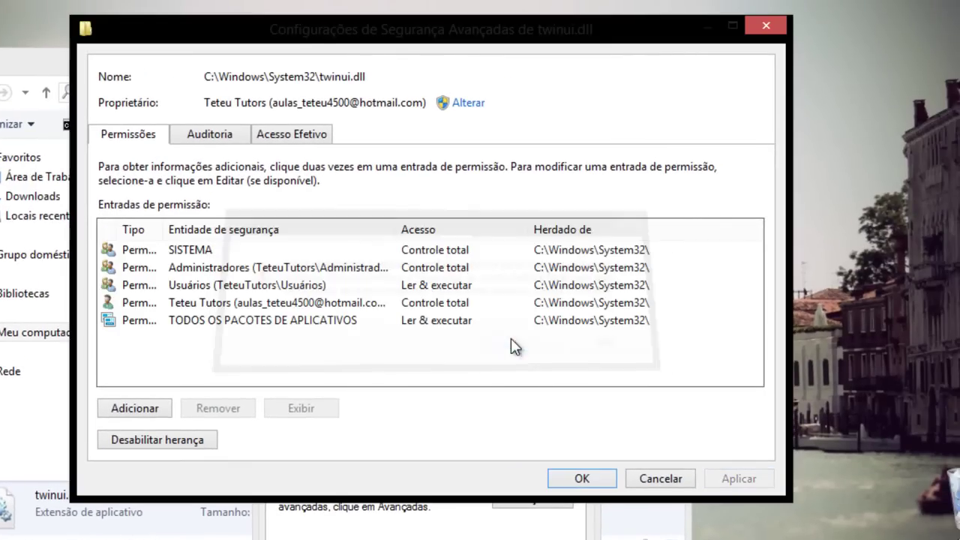
{"action": "left_click", "coordinate": [710, 429]}
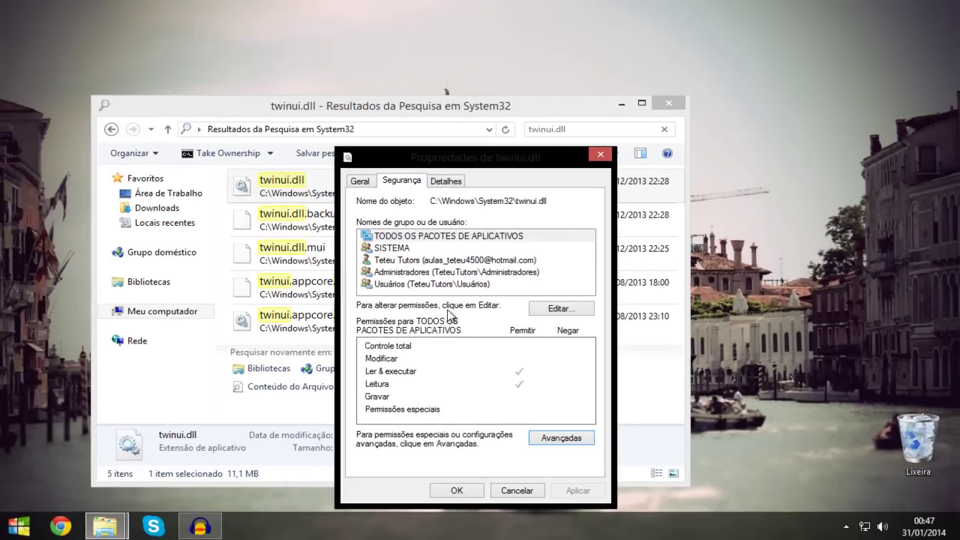
{"action": "left_click", "coordinate": [397, 265]}
{"action": "left_click", "coordinate": [457, 492]}
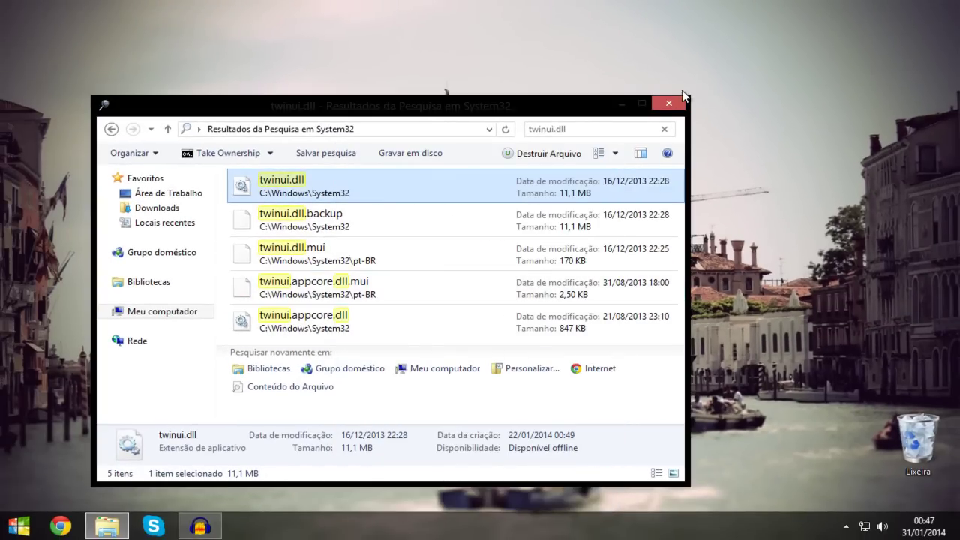
Step: Close the search results and run Windows 8.1 Charms Bar Customizer as administrator from its subfolder in the package folder
{"action": "left_click", "coordinate": [667, 103]}
{"action": "double_click", "coordinate": [263, 165]}
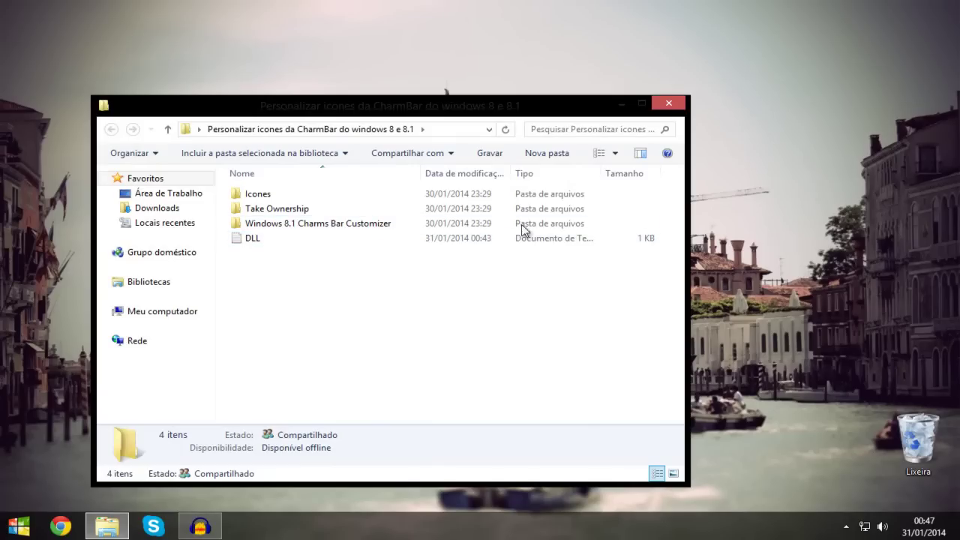
{"action": "double_click", "coordinate": [316, 225]}
{"action": "right_click", "coordinate": [309, 193]}
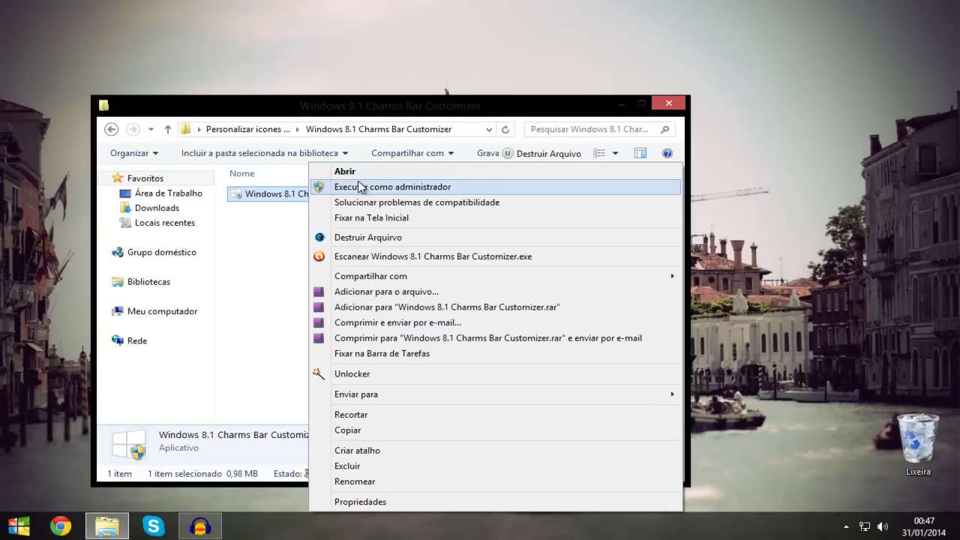
{"action": "left_click", "coordinate": [359, 187]}
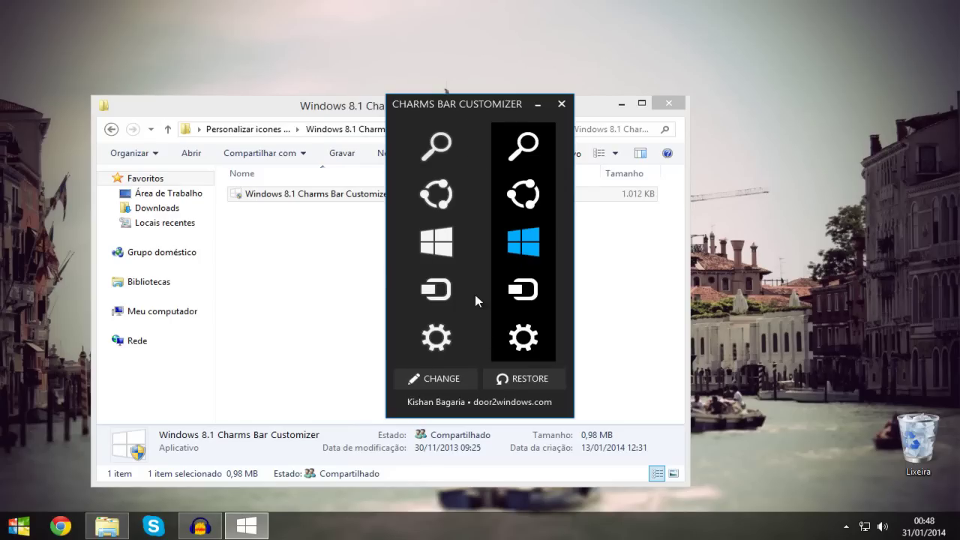
Step: Replace the white Windows logo with the blue circular logo image numbered (4) from the package's Icones folder
{"action": "left_click", "coordinate": [444, 248]}
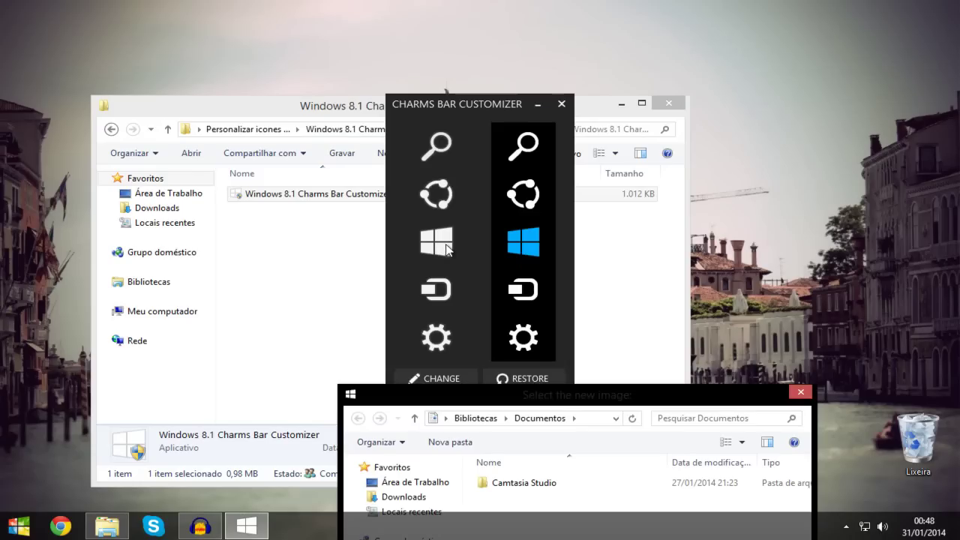
{"action": "left_click", "coordinate": [418, 270]}
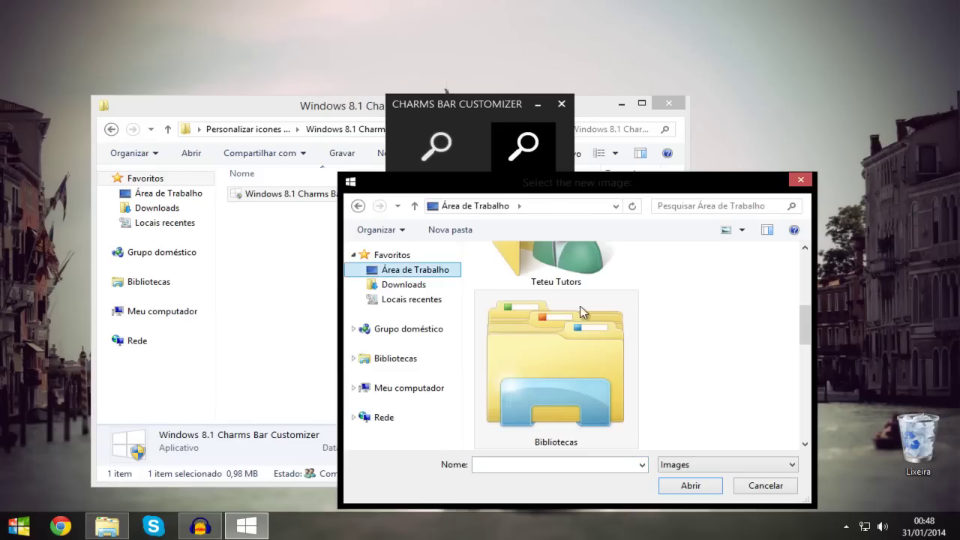
{"action": "left_click_drag", "start_coordinate": [805, 327], "coordinate": [802, 388]}
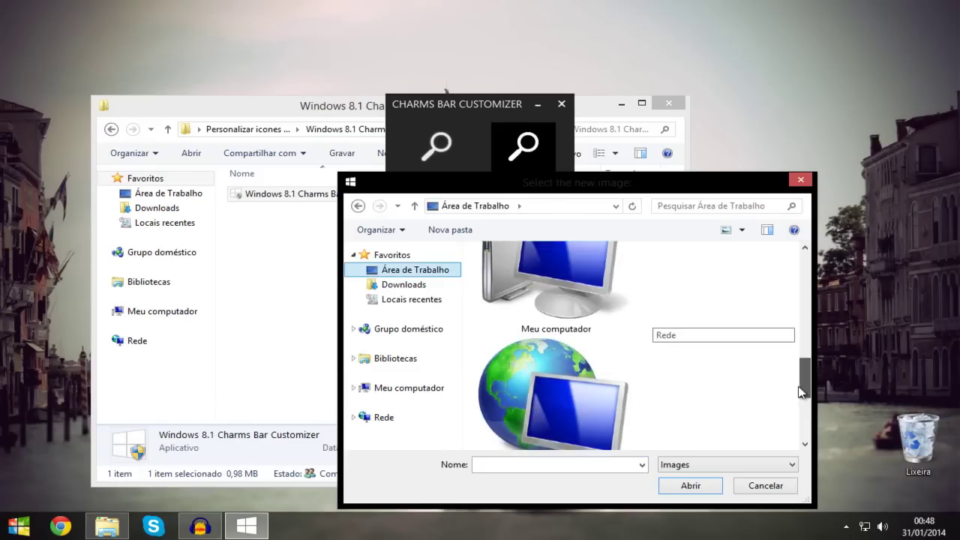
{"action": "double_click", "coordinate": [517, 282]}
{"action": "double_click", "coordinate": [517, 279]}
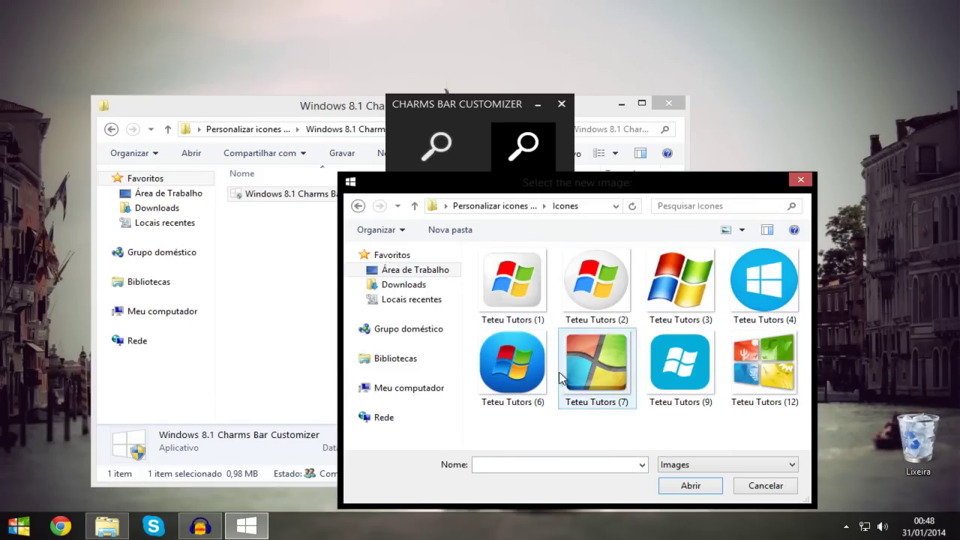
{"action": "left_click", "coordinate": [776, 290]}
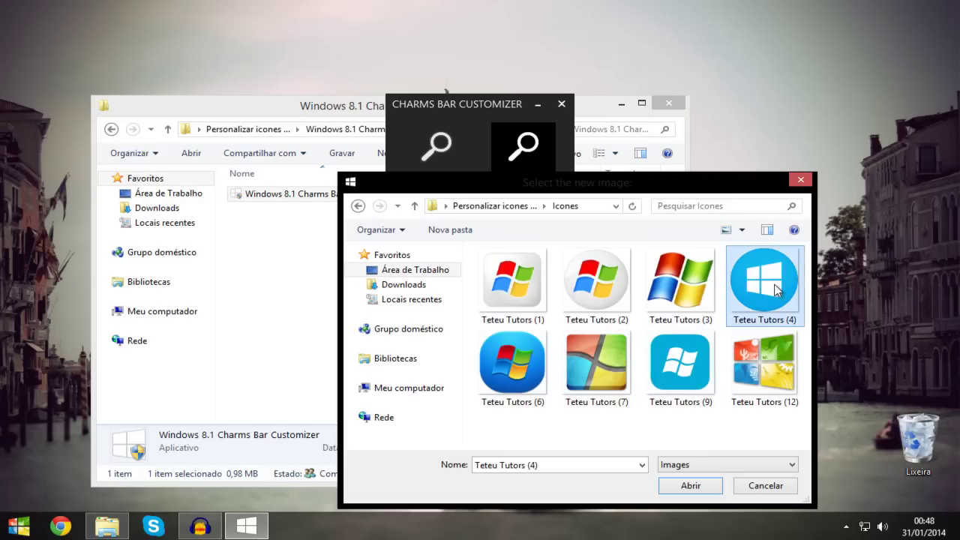
{"action": "left_click", "coordinate": [691, 486]}
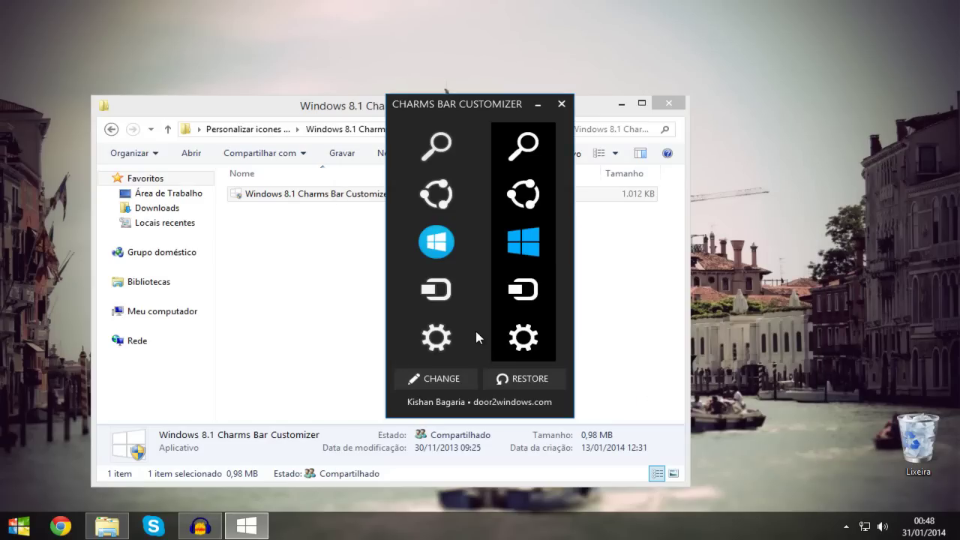
Step: Apply the icon change to the system and bring up the Charms bar to check the new Start icon
{"action": "left_click", "coordinate": [451, 384]}
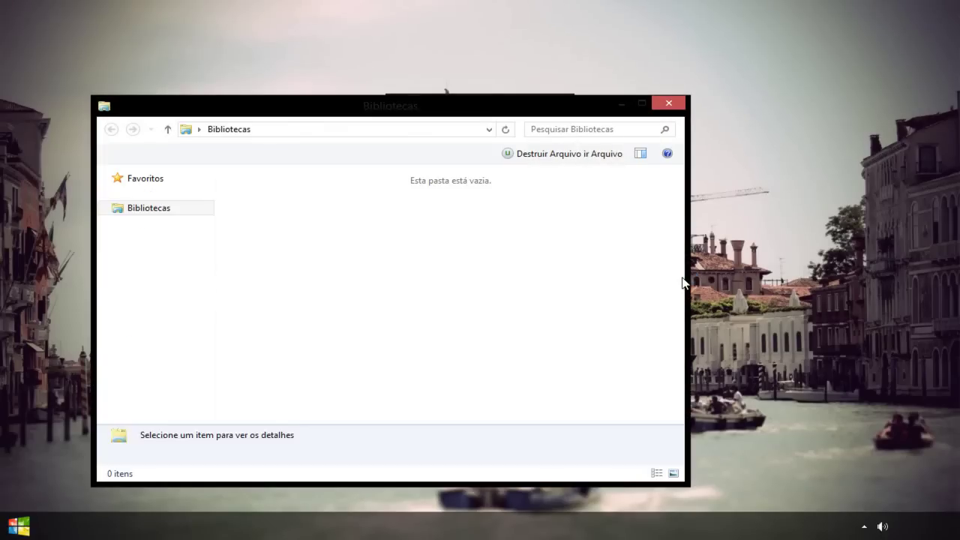
{"action": "mouse_move", "coordinate": [956, 267]}
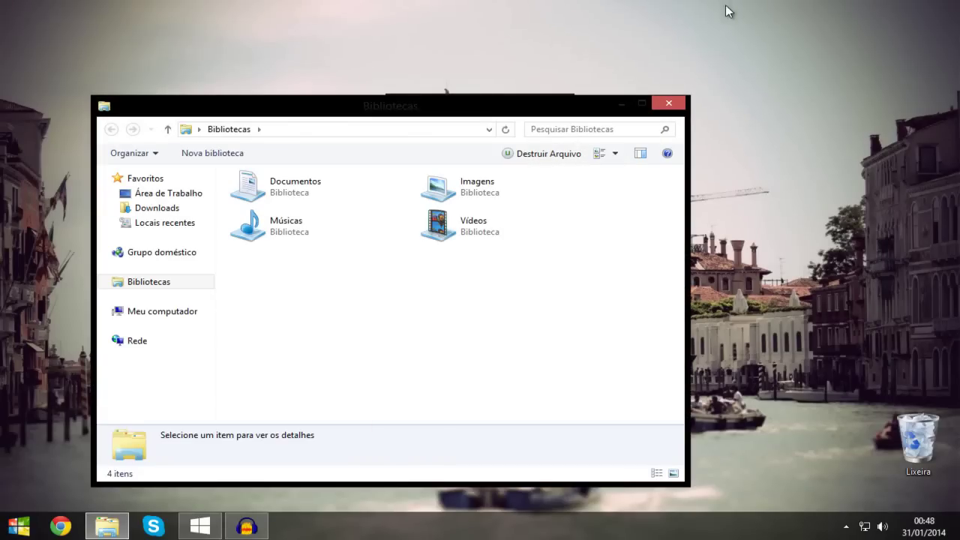
{"action": "mouse_move", "coordinate": [959, 3]}
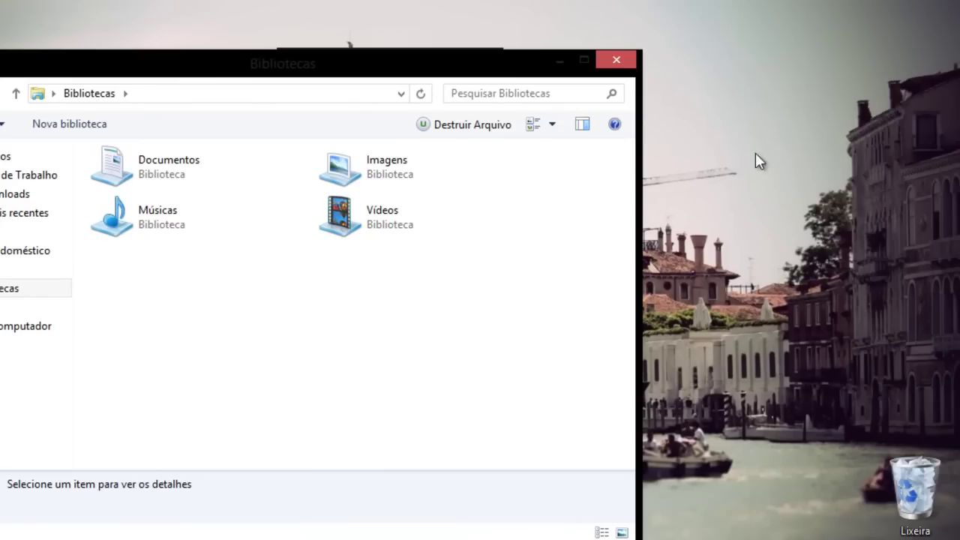
{"action": "mouse_move", "coordinate": [959, 4]}
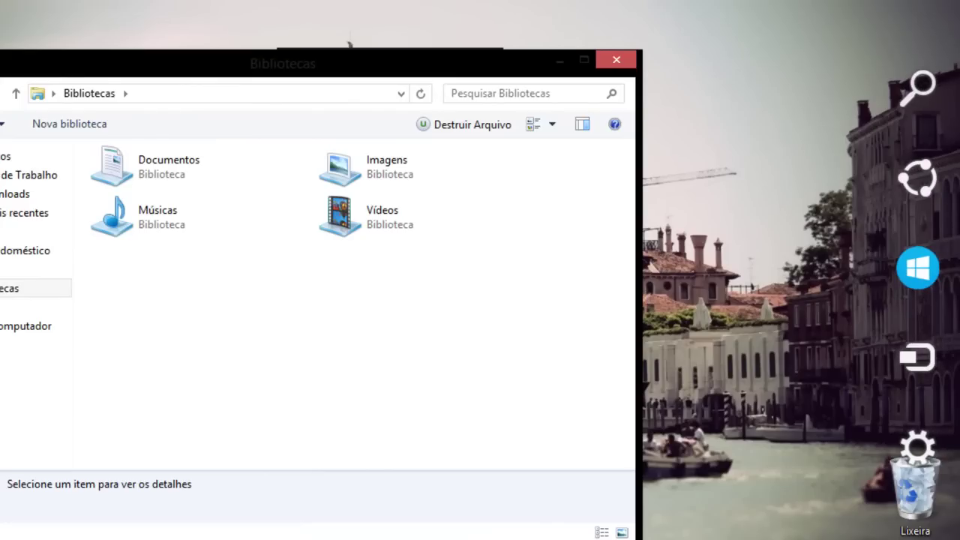
Step: Replace the blue highlighted Start logo with a circular image from the Icones folder, and check the applied icon in the Charms bar
{"action": "left_click", "coordinate": [559, 60]}
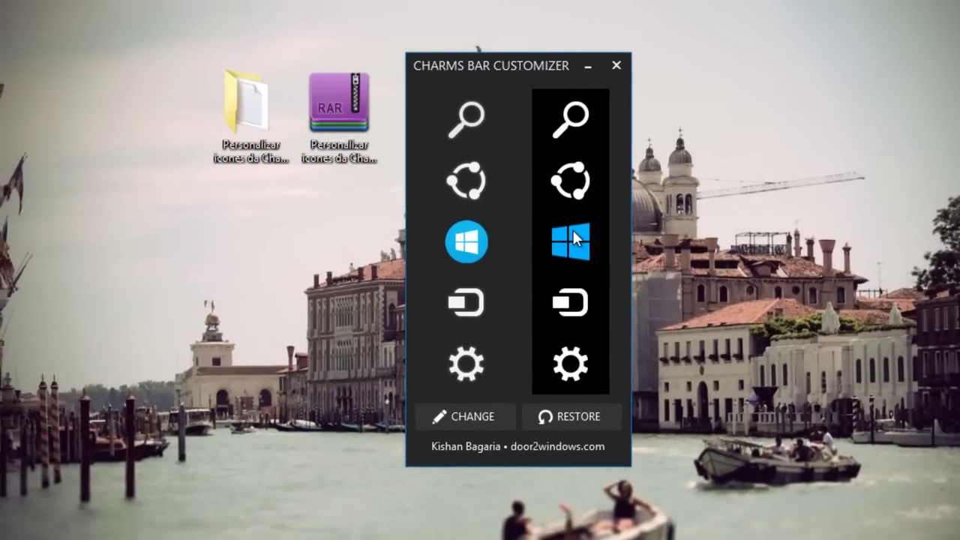
{"action": "left_click", "coordinate": [573, 228]}
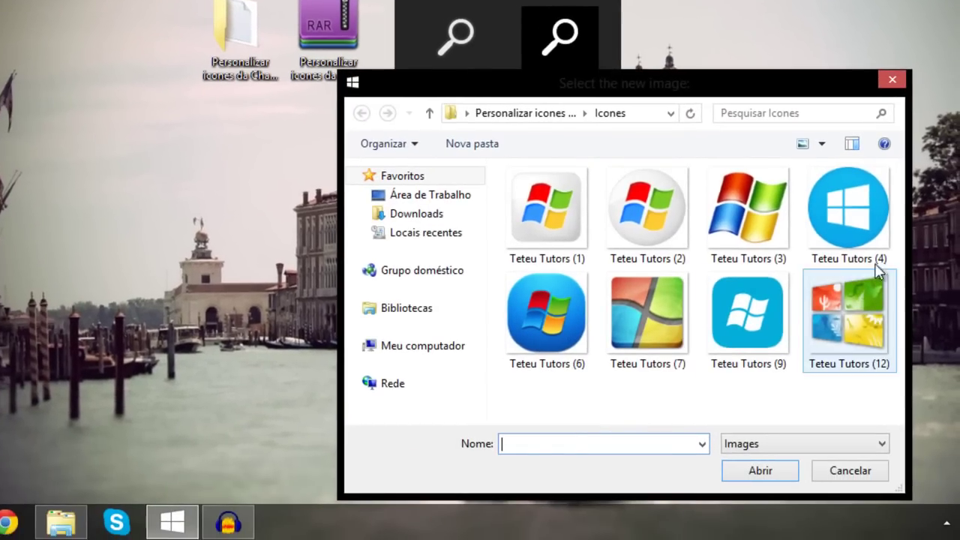
{"action": "left_click", "coordinate": [869, 303]}
{"action": "left_click", "coordinate": [770, 477]}
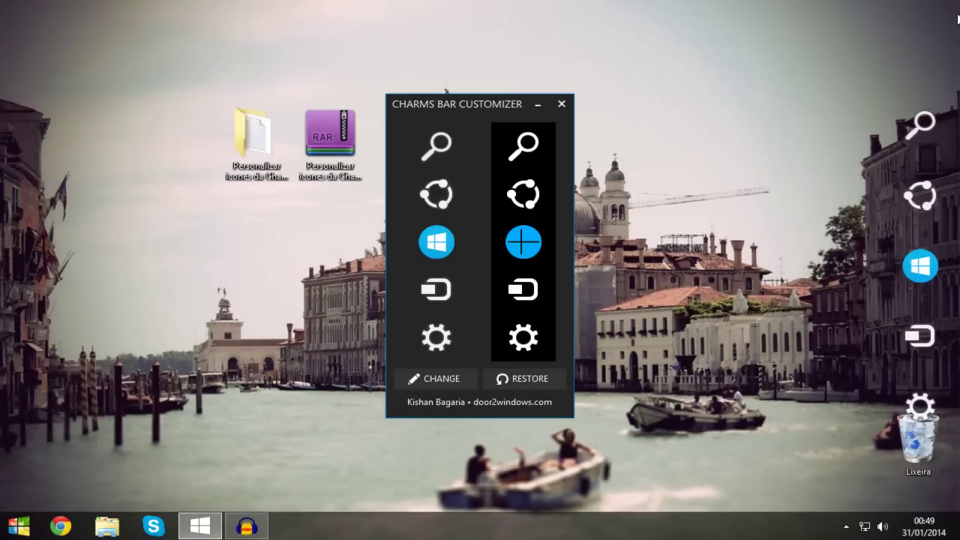
{"action": "mouse_move", "coordinate": [950, 251]}
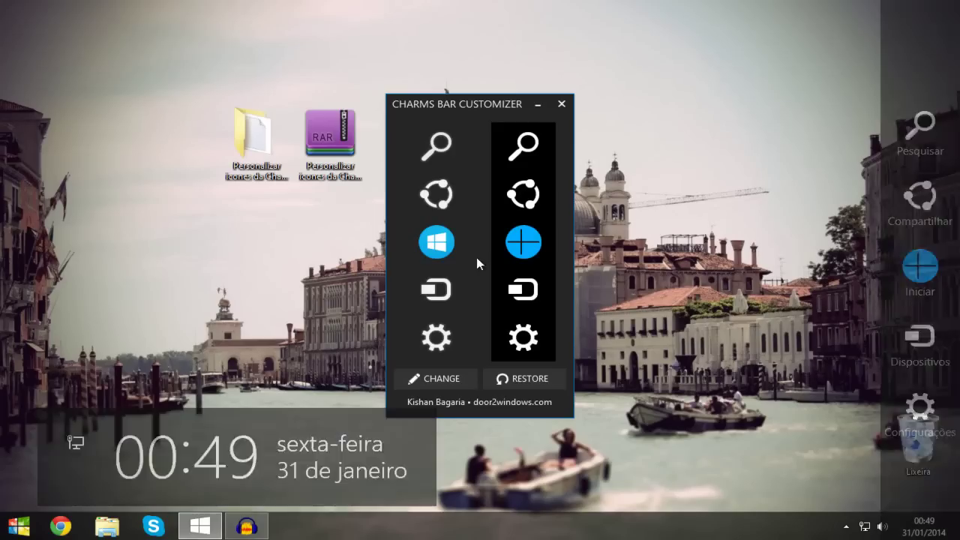
{"action": "left_click", "coordinate": [456, 382]}
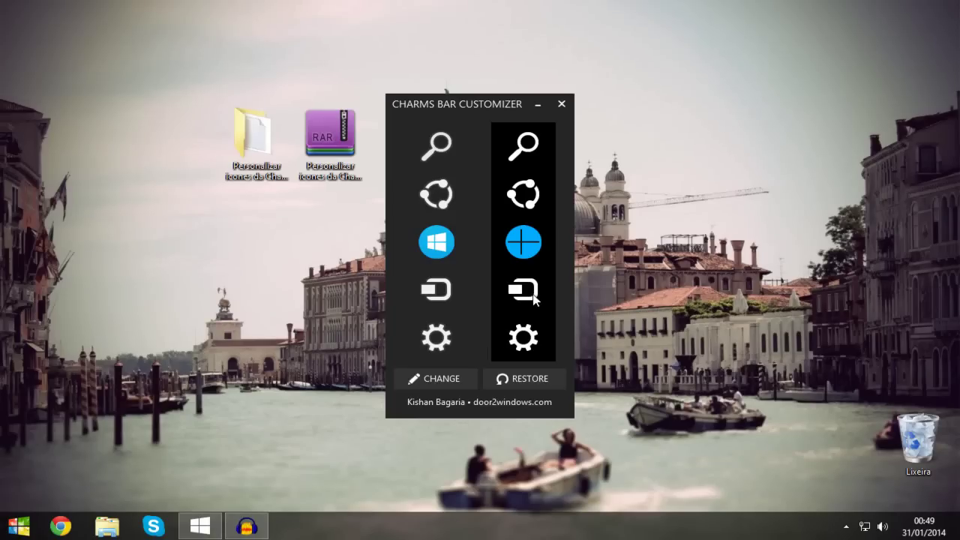
Step: Leave the Search icon's image unchanged, restore the original Charms bar icons, and close the customizer
{"action": "left_click", "coordinate": [526, 146]}
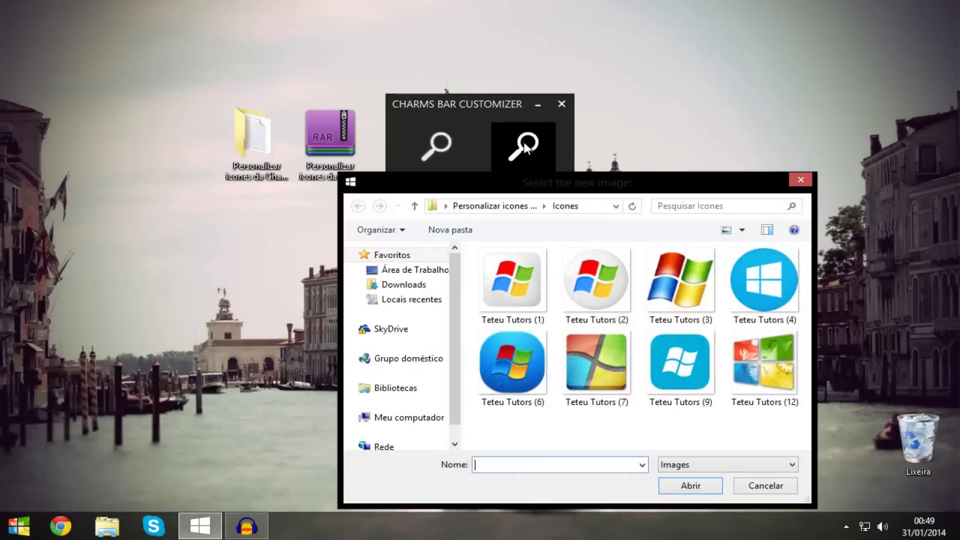
{"action": "left_click", "coordinate": [750, 481]}
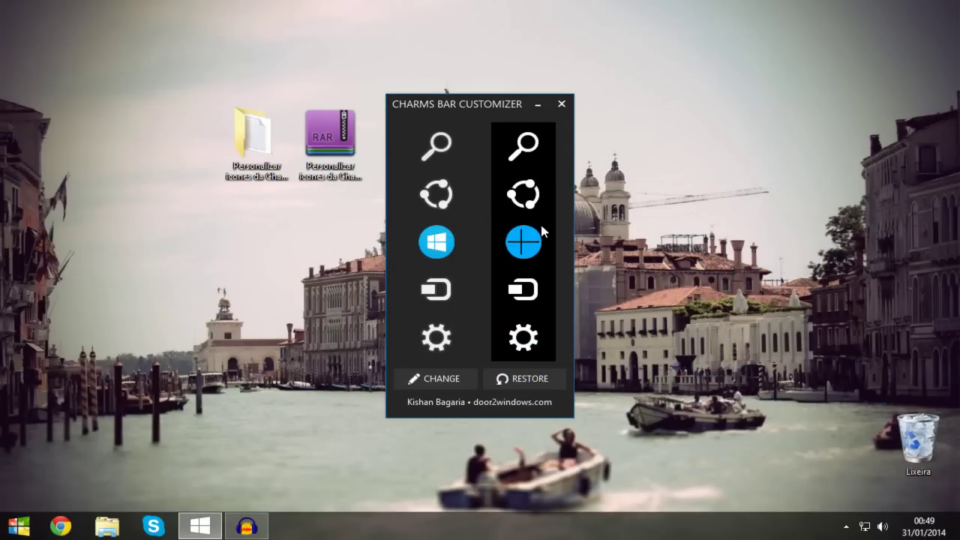
{"action": "left_click", "coordinate": [543, 375]}
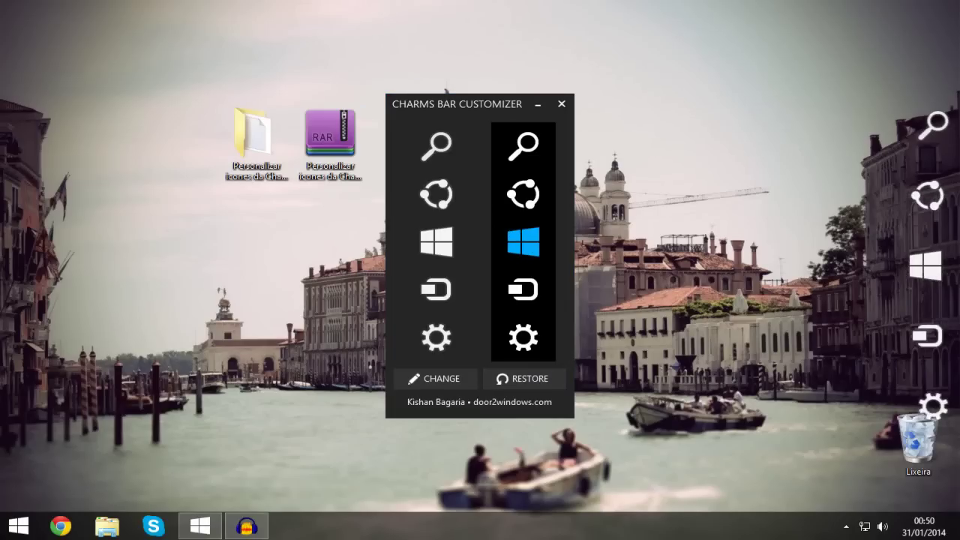
{"action": "left_click", "coordinate": [561, 105]}
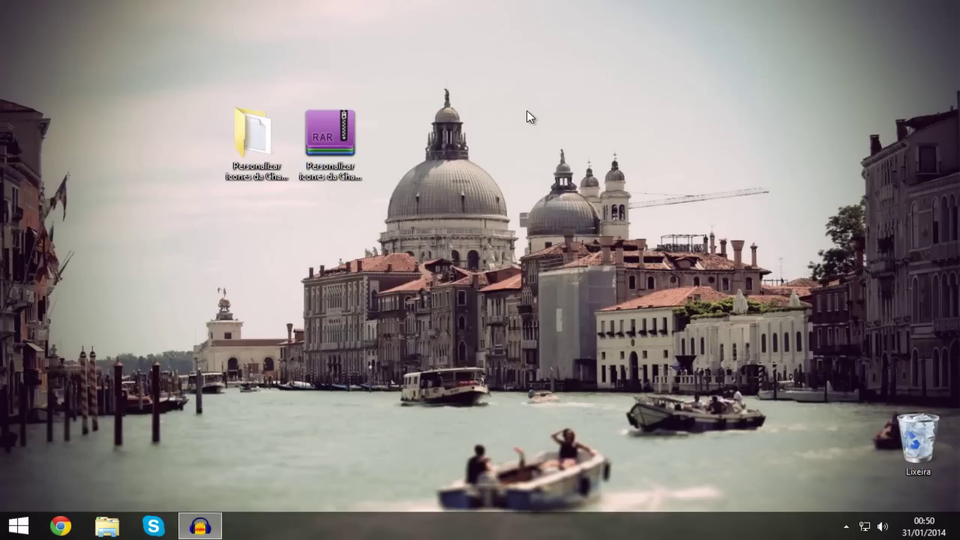